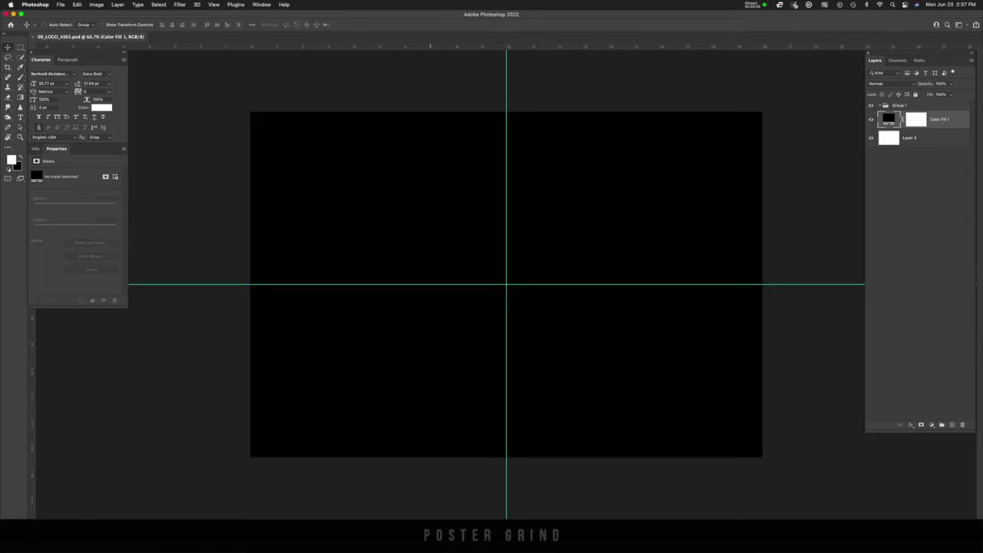
# Add the text "BRIGHT" in white Berthold Akzidenz Grotesk Extra Bold on the black canvas.
pyautogui.press('t')
pyautogui.click(396, 274)
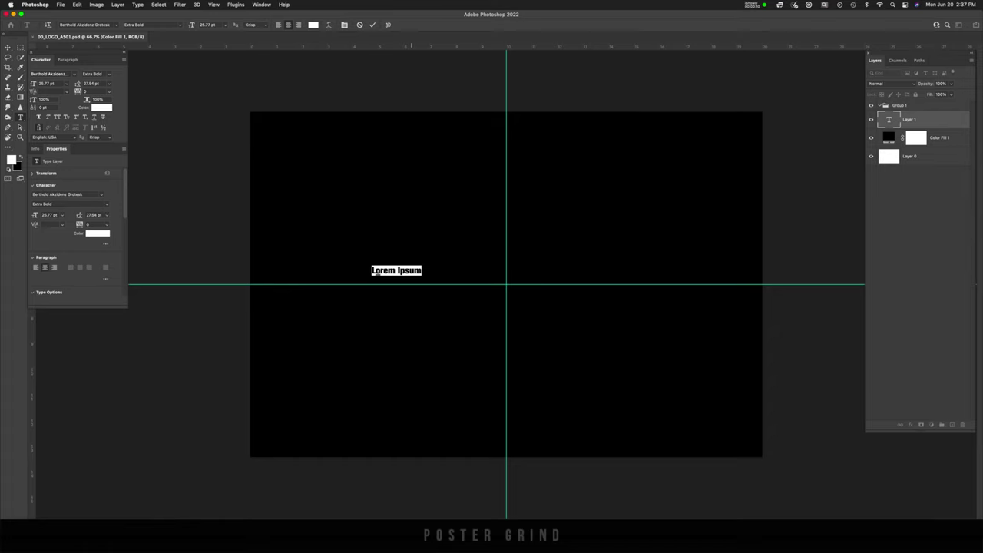
pyautogui.write('BRIGHT')
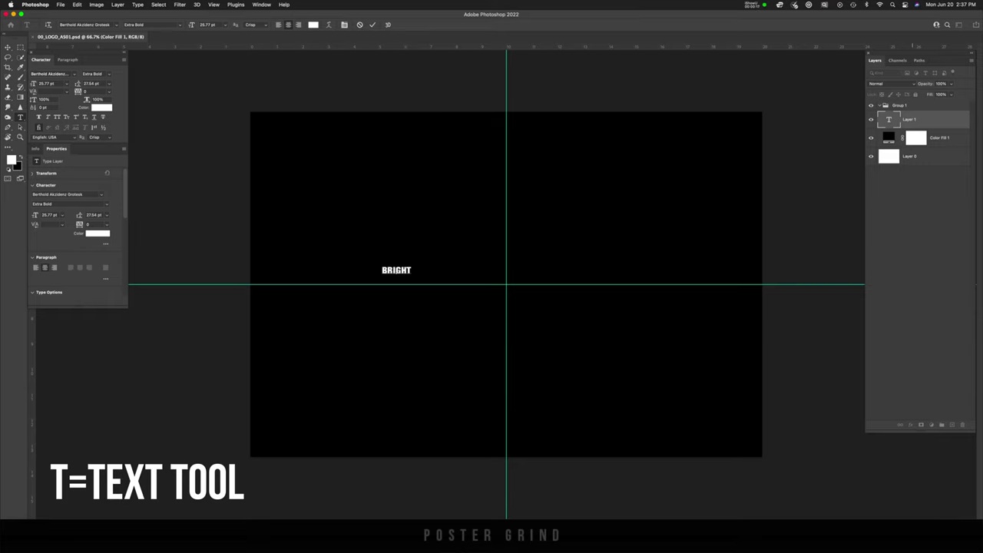
pyautogui.press('Escape')
# Scale the BRIGHT text up to about 376 pt so it nearly spans the canvas, and centre it on the guides.
pyautogui.press('super+t')
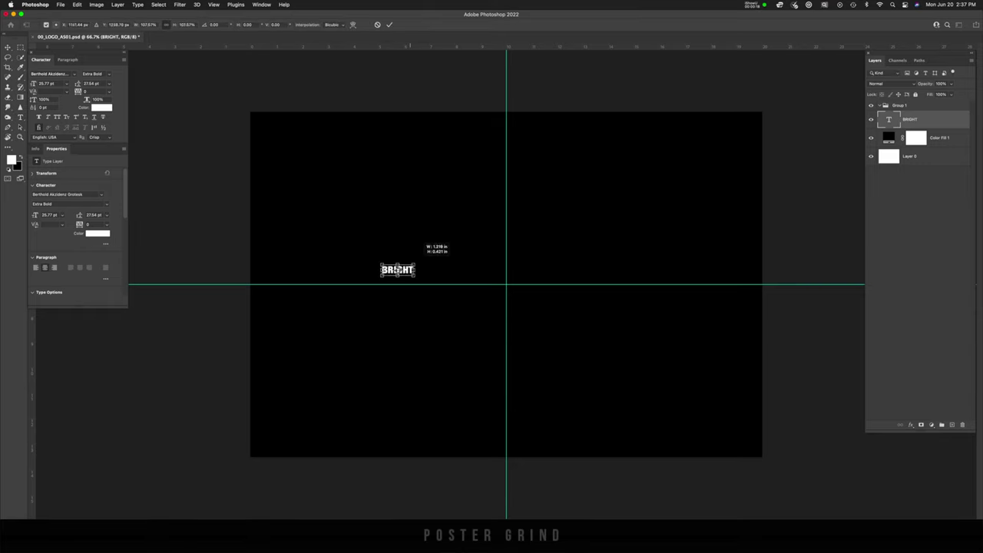
pyautogui.moveTo(410, 266); pyautogui.dragTo(783, 138)
pyautogui.moveTo(611, 203); pyautogui.dragTo(537, 292)
pyautogui.moveTo(715, 225); pyautogui.dragTo(736, 218)
pyautogui.moveTo(625, 261); pyautogui.dragTo(604, 267)
pyautogui.press('Return')
pyautogui.moveTo(573, 377); pyautogui.dragTo(576, 369)
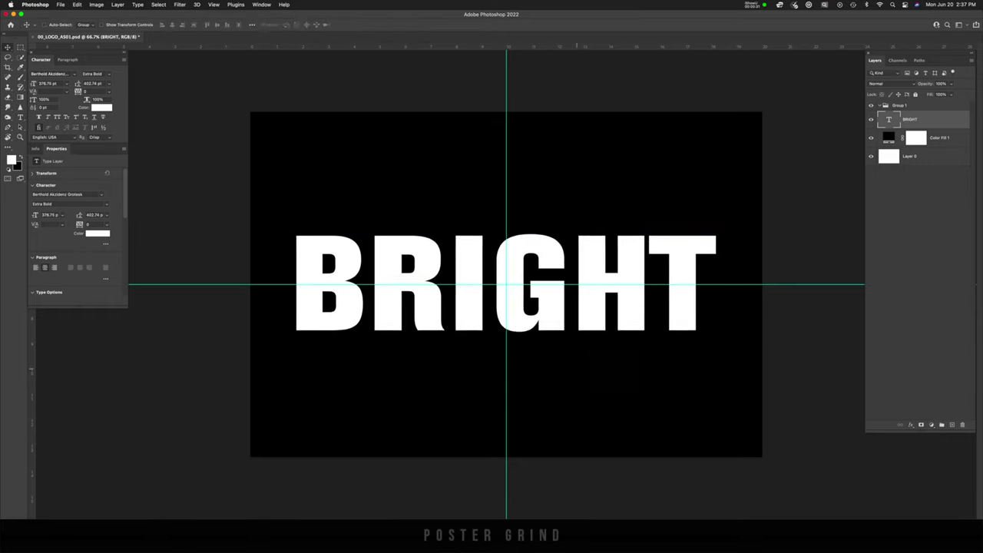
pyautogui.hotkey('shift', 'Right')
pyautogui.press('super+a')
pyautogui.press('super+d')
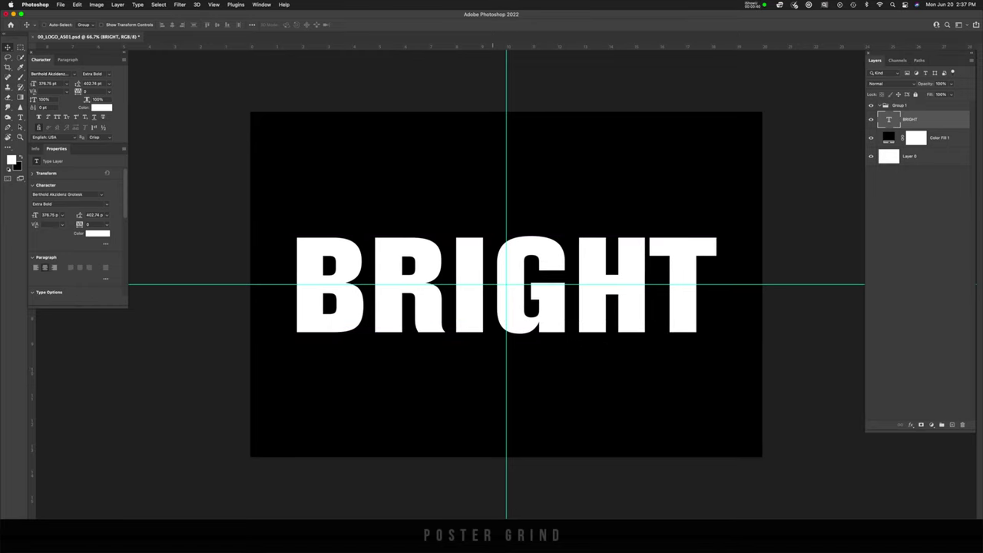
# Hide the guides on the canvas.
pyautogui.press('super+h')
pyautogui.press('super+h')
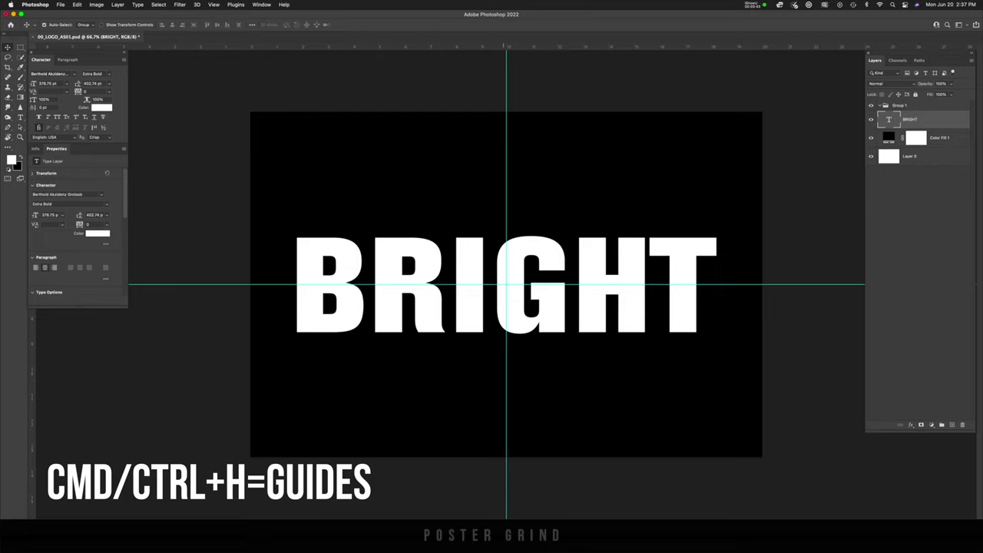
pyautogui.press('super+h')
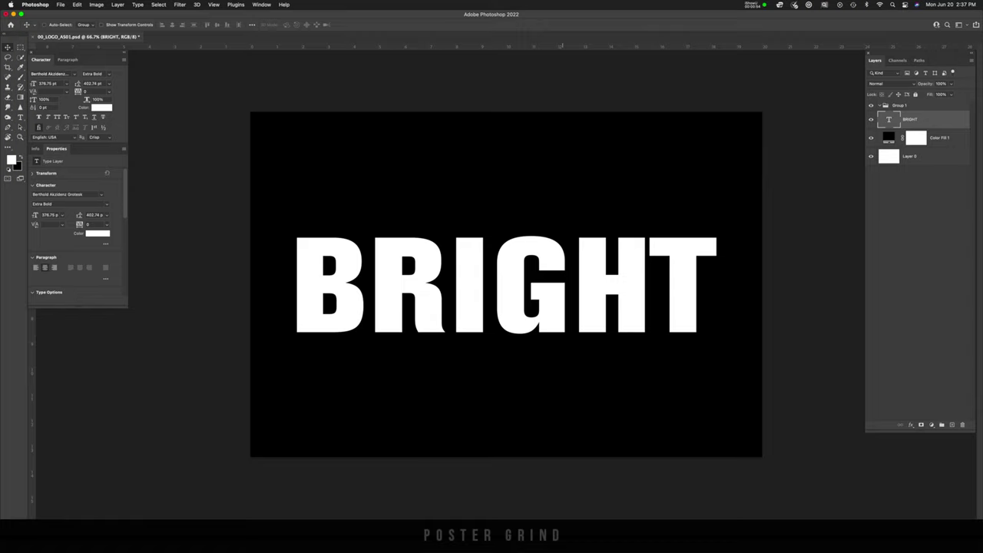
# Duplicate the BRIGHT text layer and convert the copy to a smart object.
pyautogui.press('super+j')
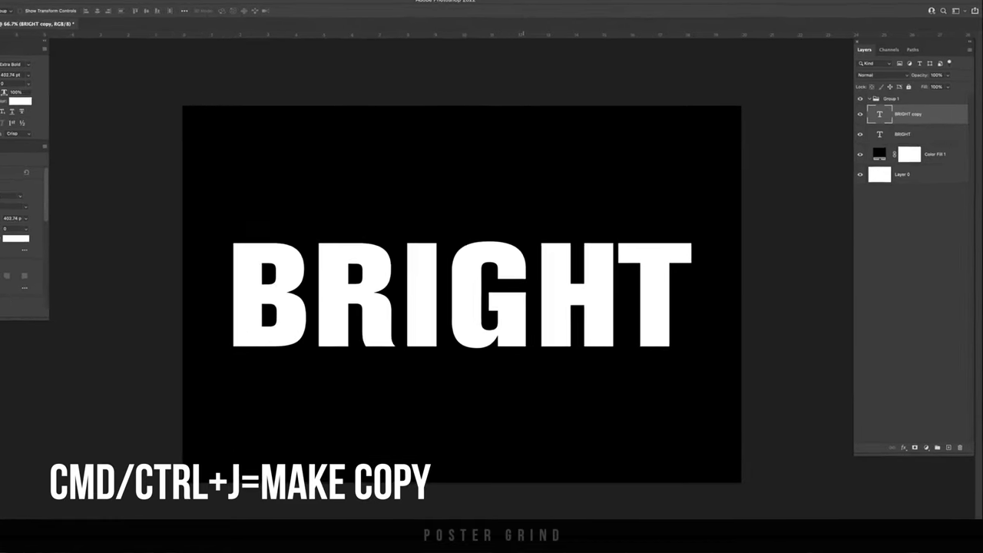
pyautogui.rightClick(924, 115)
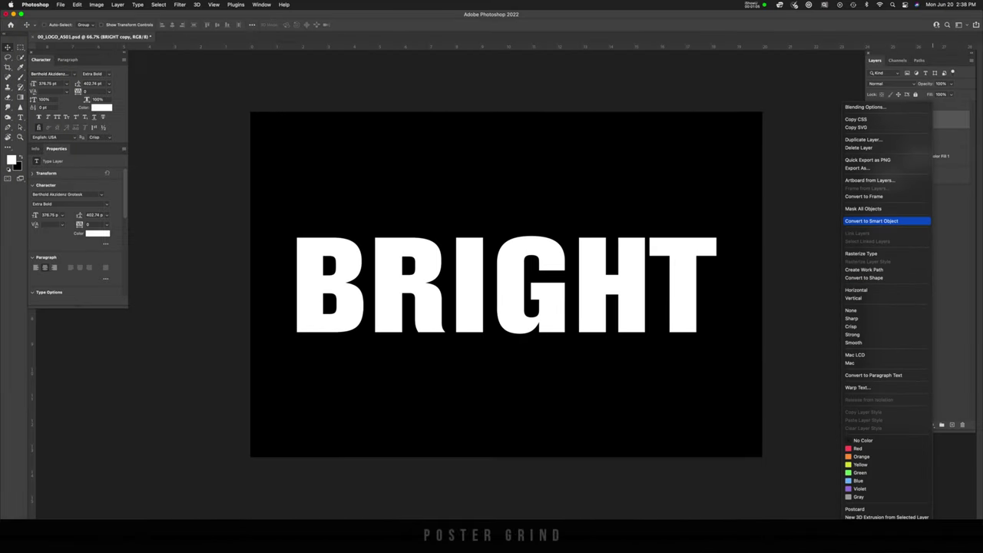
pyautogui.click(871, 221)
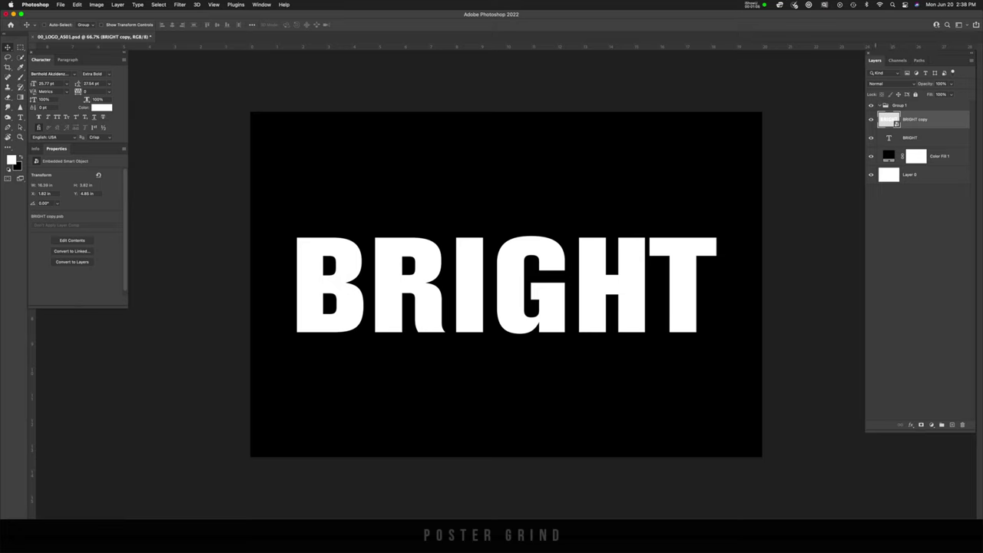
# Hide the original BRIGHT text layer and start a Field Blur on the smart object copy.
pyautogui.click(910, 138)
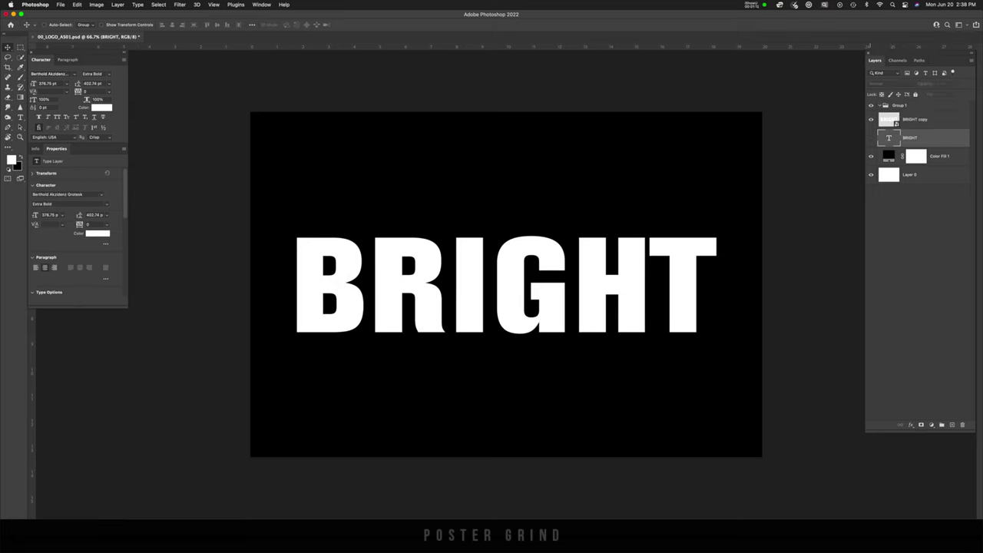
pyautogui.click(889, 119)
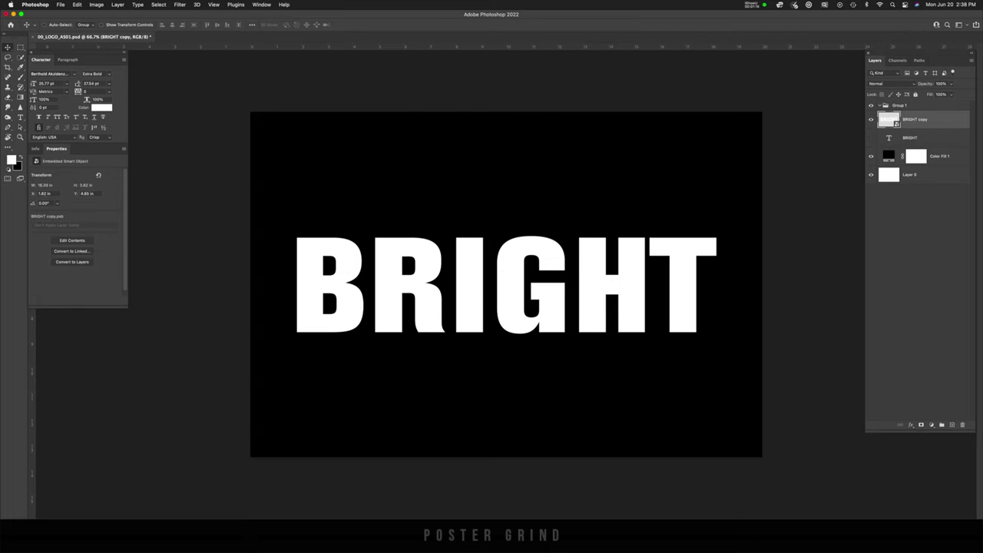
pyautogui.click(179, 5)
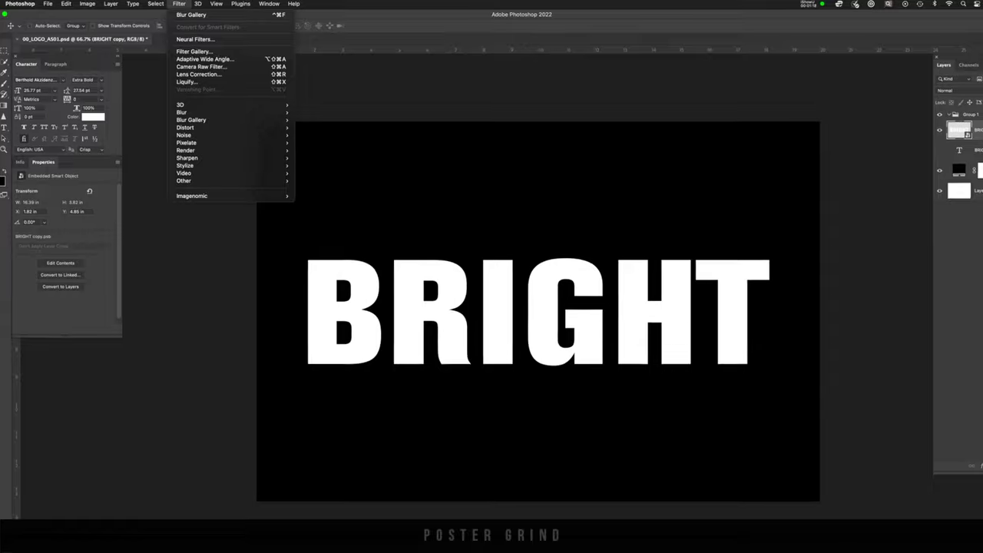
pyautogui.moveTo(184, 112)
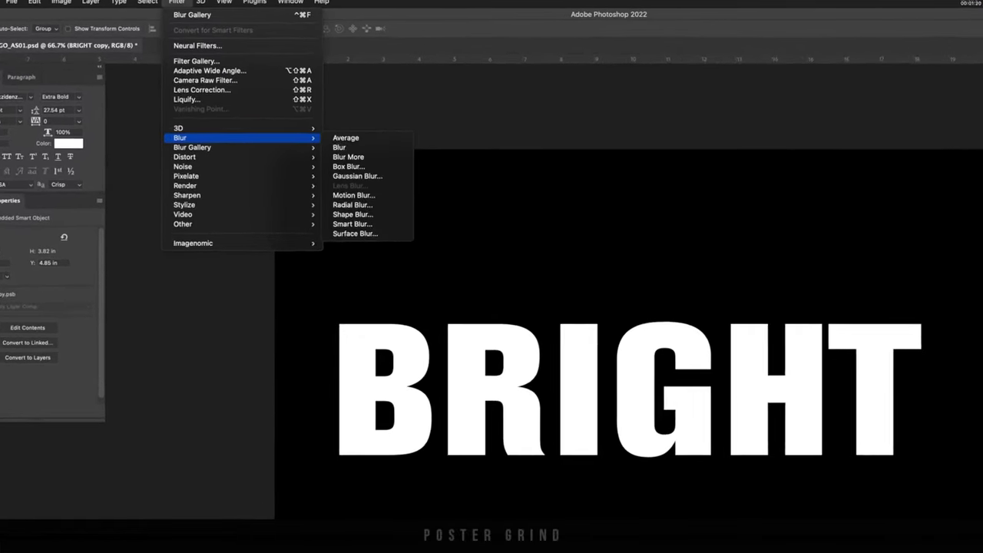
pyautogui.moveTo(191, 146)
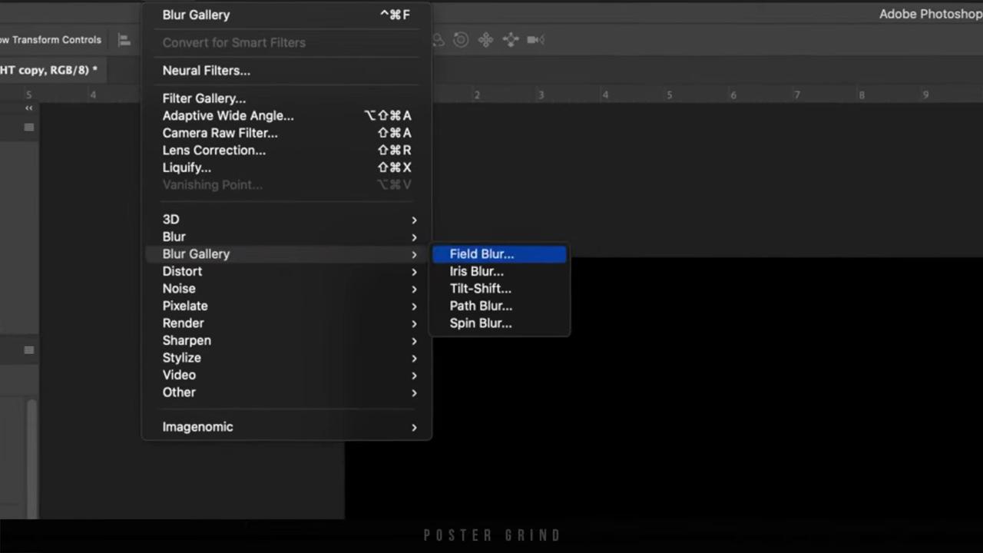
pyautogui.click(482, 253)
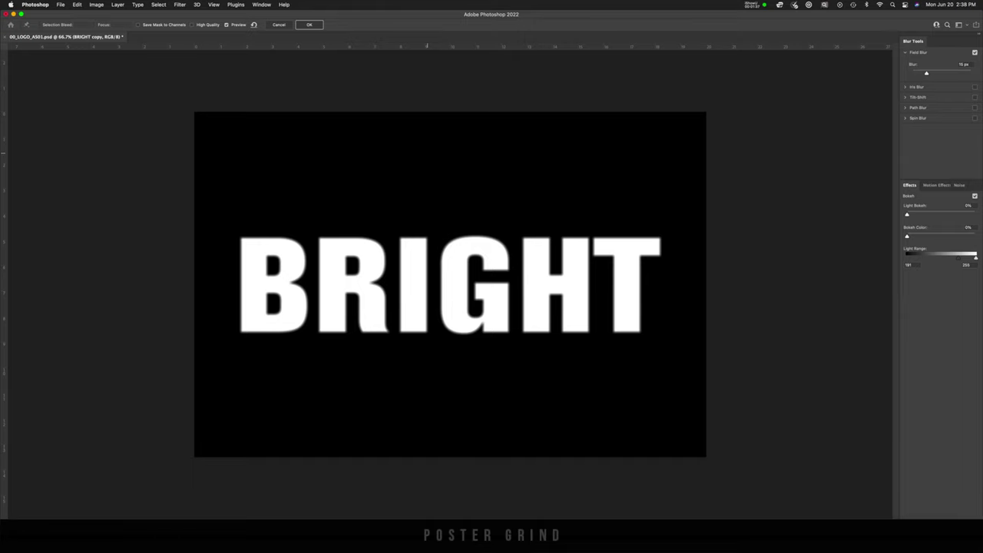
# Show the guides, move the first blur pin to just above the T, and set its blur to 101 px.
pyautogui.press('super+minus')
pyautogui.press('super+minus')
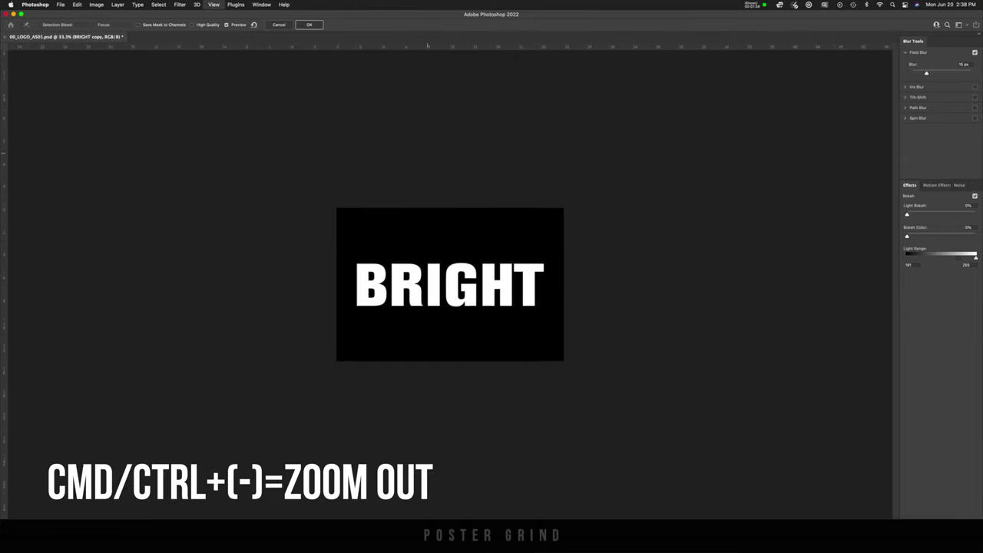
pyautogui.press('super+minus')
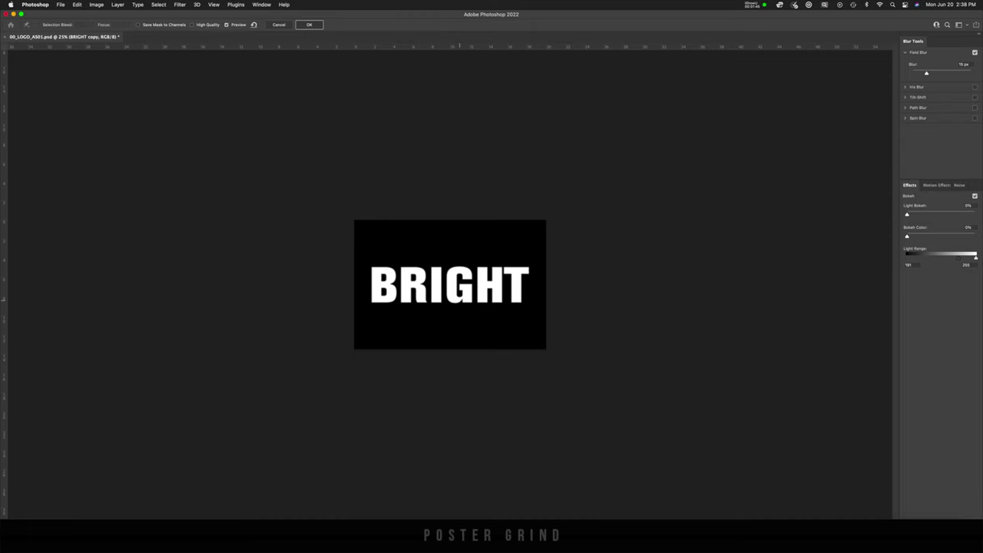
pyautogui.press('super+h')
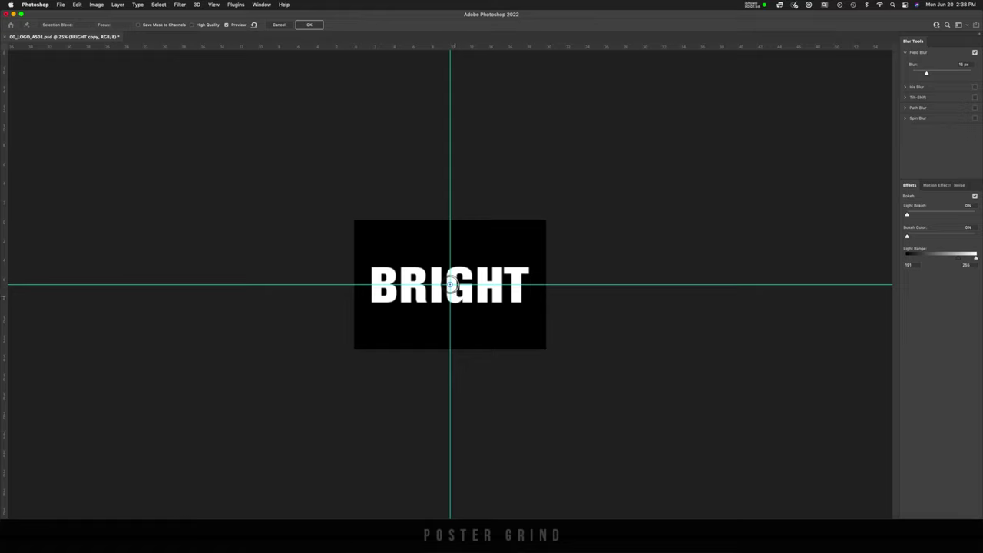
pyautogui.moveTo(446, 291); pyautogui.dragTo(524, 251)
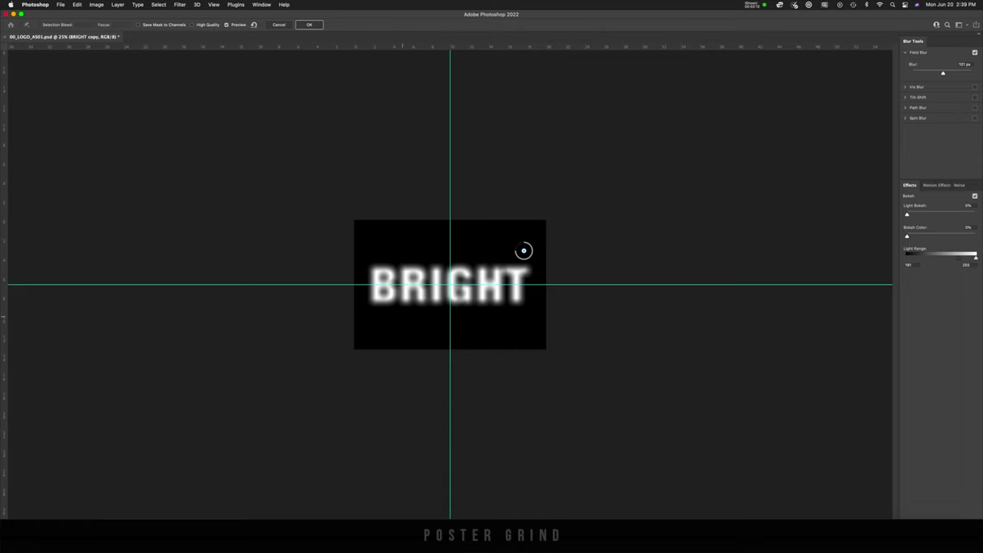
# Add a 42 px blur pin above the B, another pin below the G, and a more strongly blurred pin below the B.
pyautogui.click(403, 316)
pyautogui.moveTo(409, 322)
pyautogui.mouseDown()
pyautogui.moveTo(395, 320)
pyautogui.moveTo(411, 312)
pyautogui.moveTo(406, 325)
pyautogui.moveTo(411, 313)
pyautogui.mouseUp()
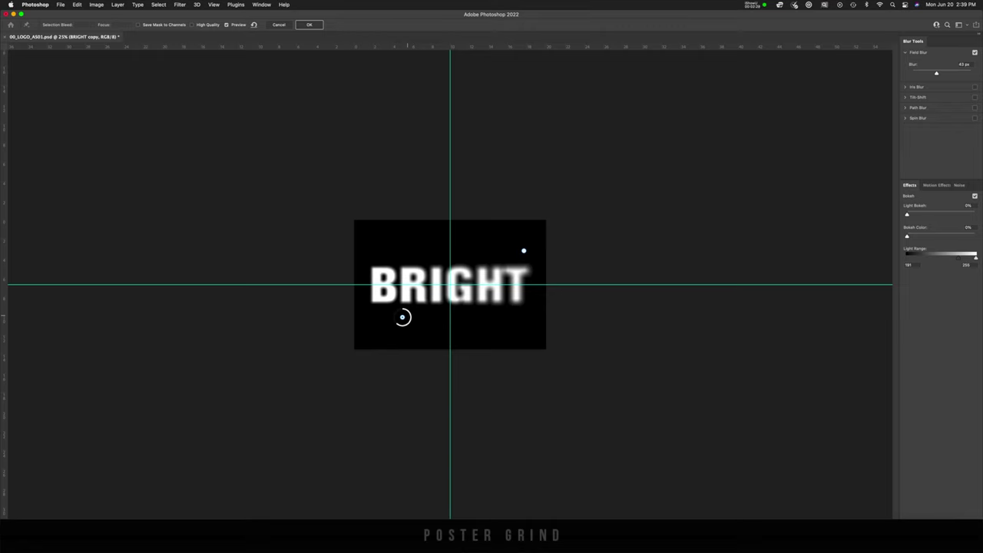
pyautogui.moveTo(402, 318); pyautogui.dragTo(377, 250)
pyautogui.click(464, 314)
pyautogui.click(386, 320)
pyautogui.moveTo(390, 326); pyautogui.dragTo(381, 327)
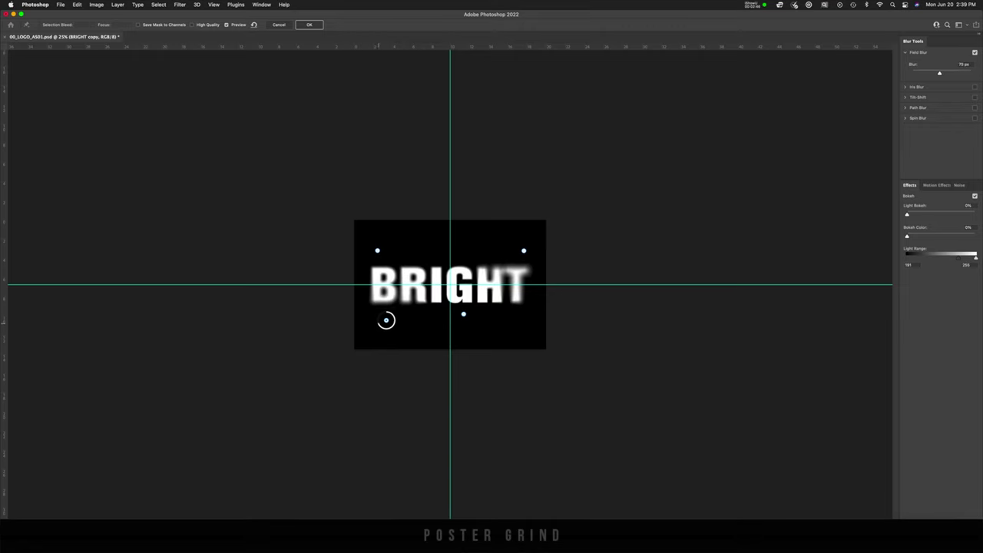
# Move the pin above the B toward the R, set the pin above the T to 54 px, and apply the Field Blur.
pyautogui.moveTo(377, 250); pyautogui.dragTo(397, 237)
pyautogui.click(524, 250)
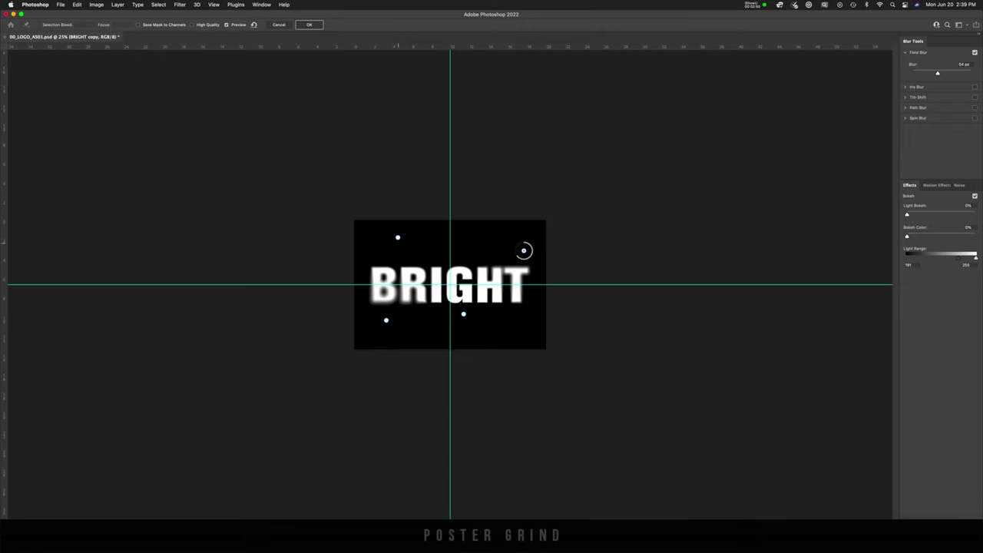
pyautogui.moveTo(463, 313); pyautogui.dragTo(462, 322)
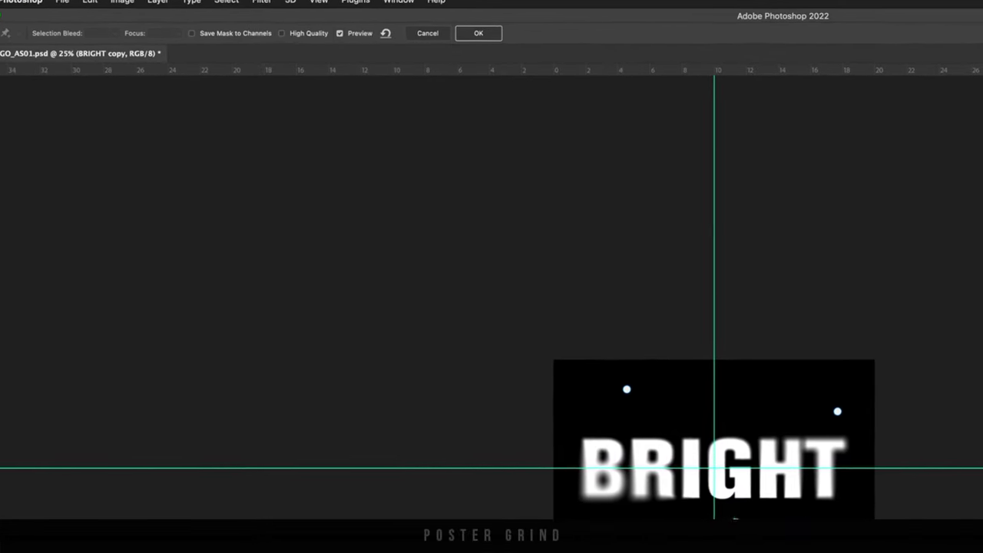
pyautogui.press('Return')
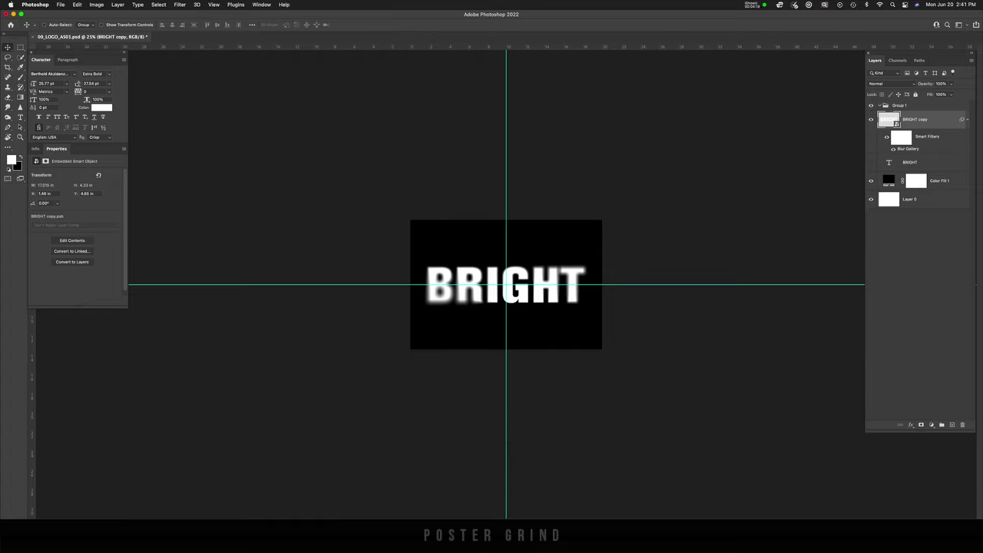
# Stamp all visible layers into a new merged layer at the top of the stack.
pyautogui.click(180, 5)
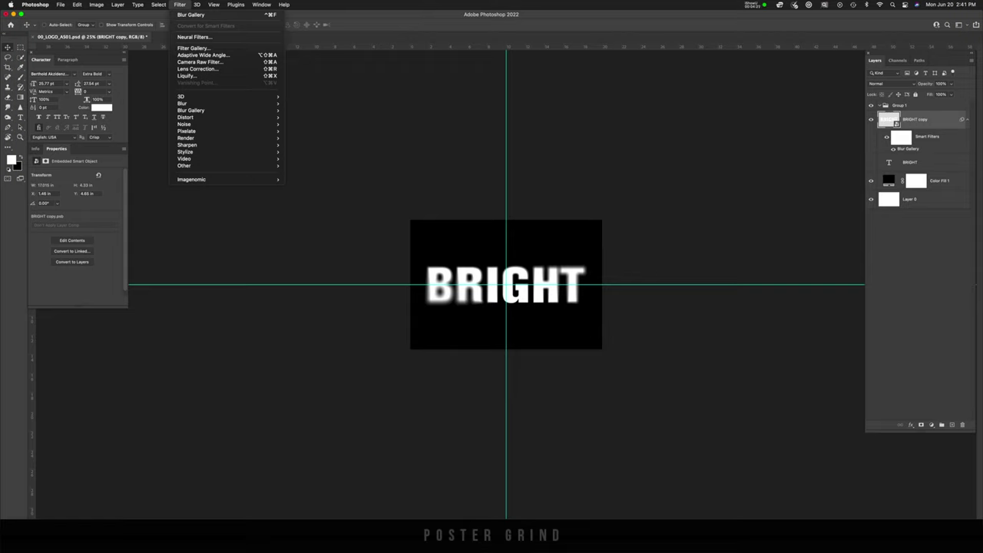
pyautogui.press('Escape')
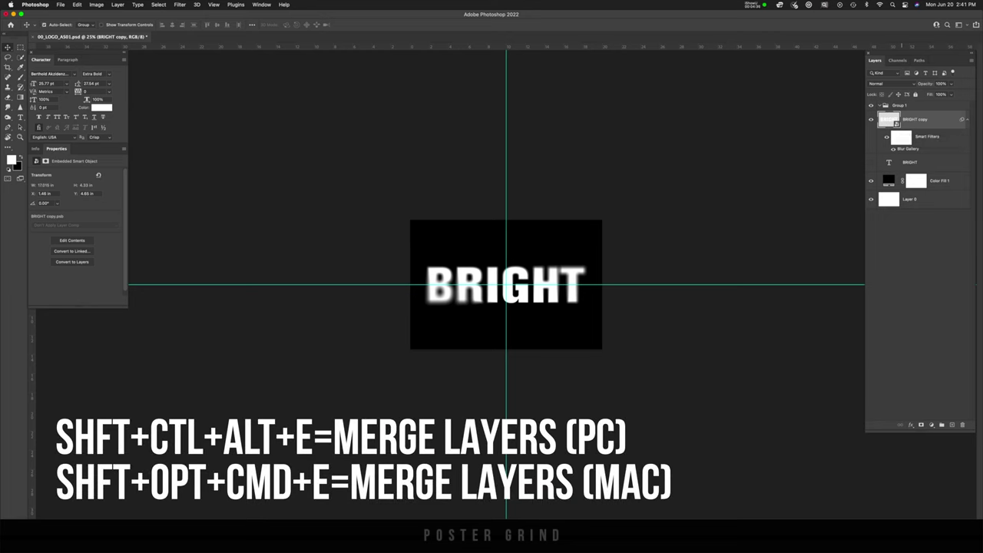
pyautogui.press('shift+alt+super+e')
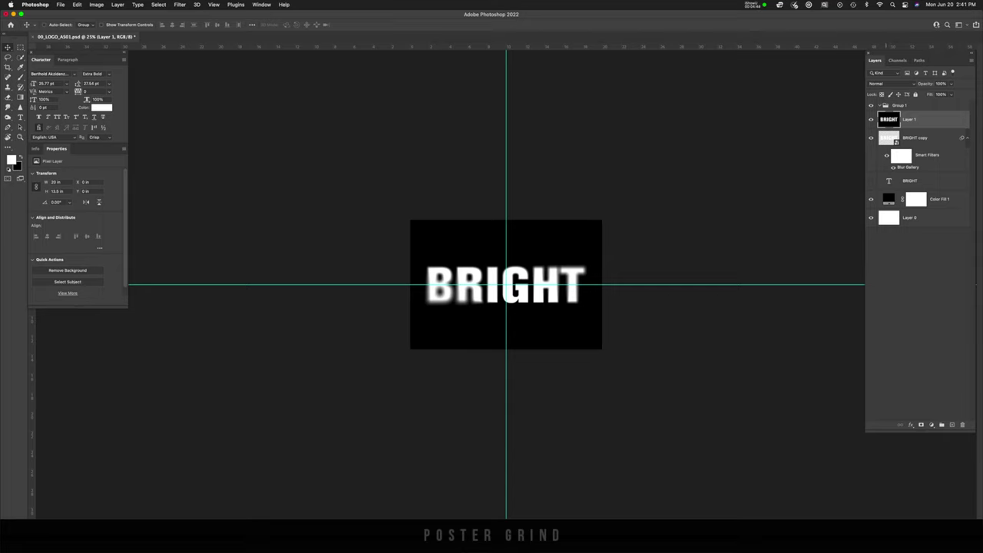
# Convert the document to Grayscale mode, merging the layers and discarding the color information.
pyautogui.click(96, 5)
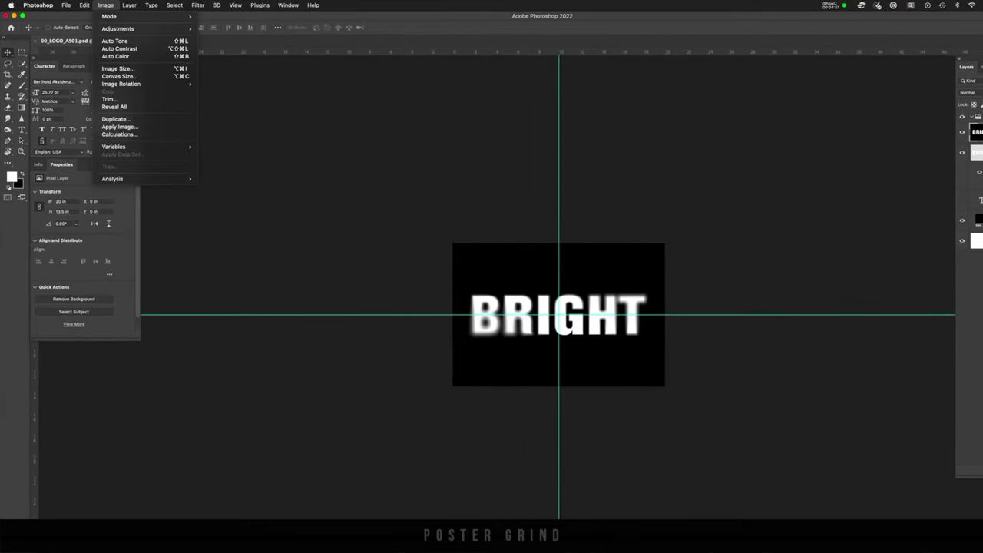
pyautogui.moveTo(112, 16)
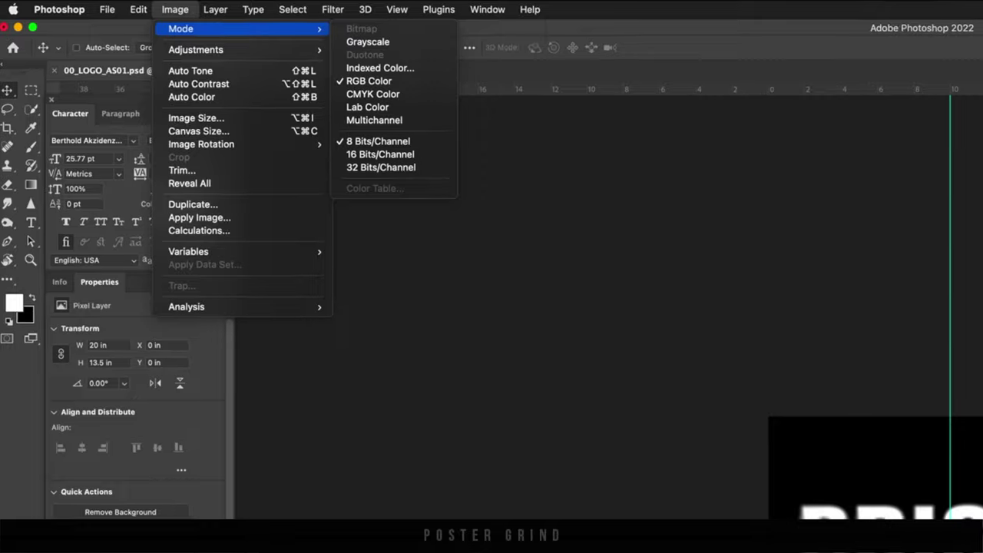
pyautogui.click(403, 45)
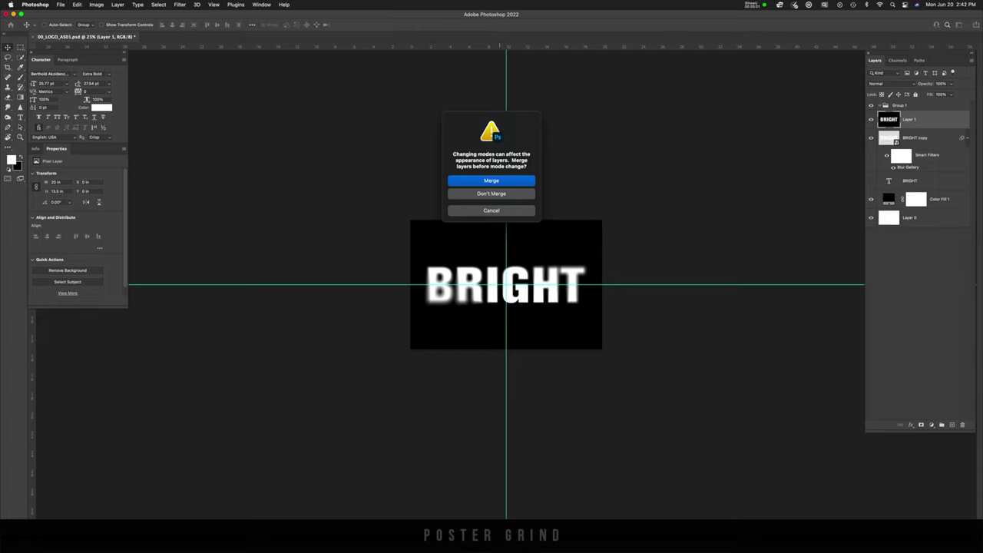
pyautogui.press('Return')
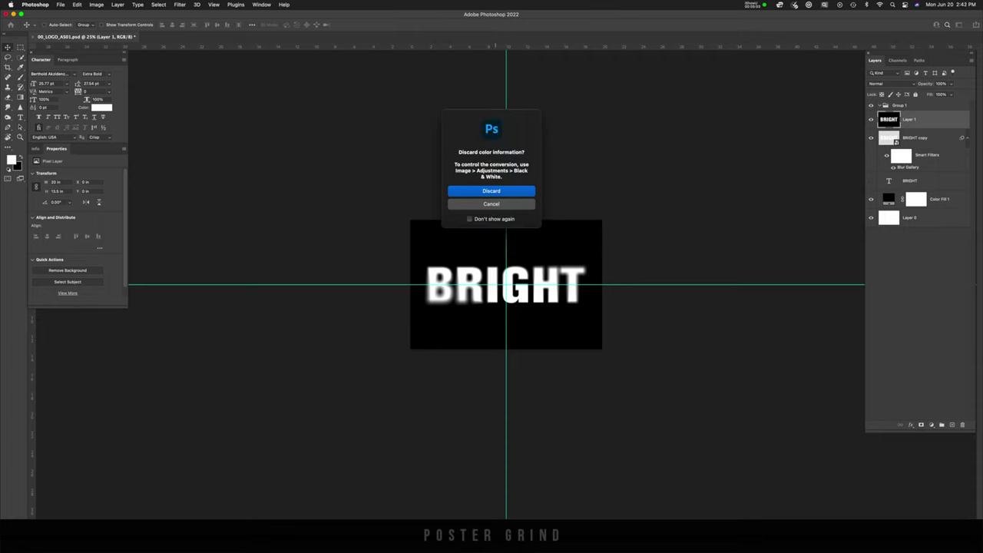
pyautogui.press('Return')
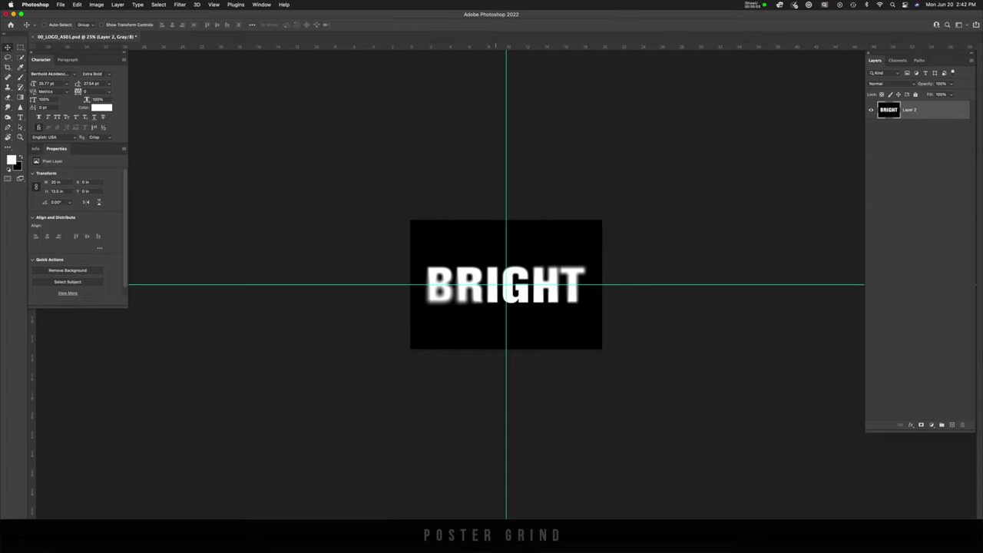
# Apply the Halftone Pattern filter with the Line pattern type to the blurred BRIGHT layer, comparing it with the other pattern types.
pyautogui.click(180, 5)
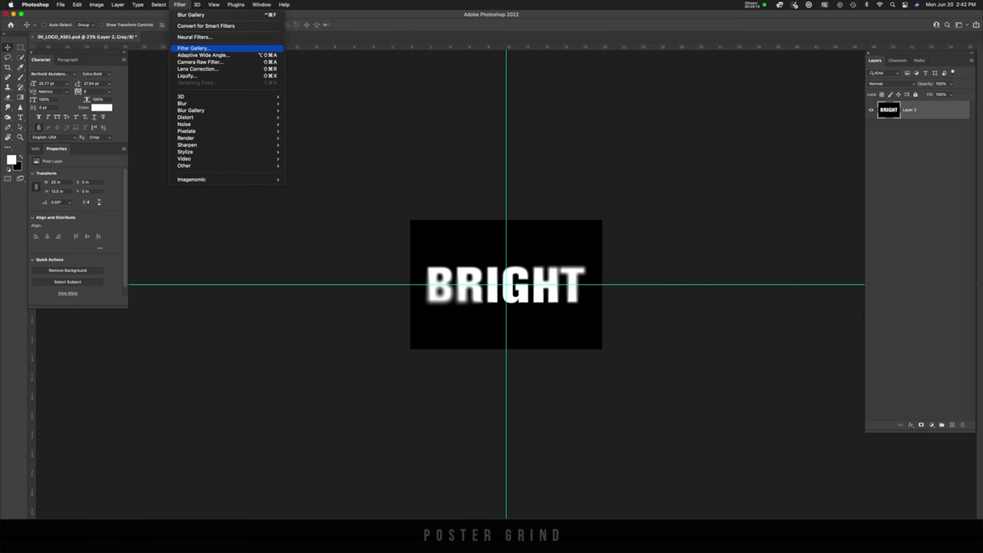
pyautogui.click(193, 48)
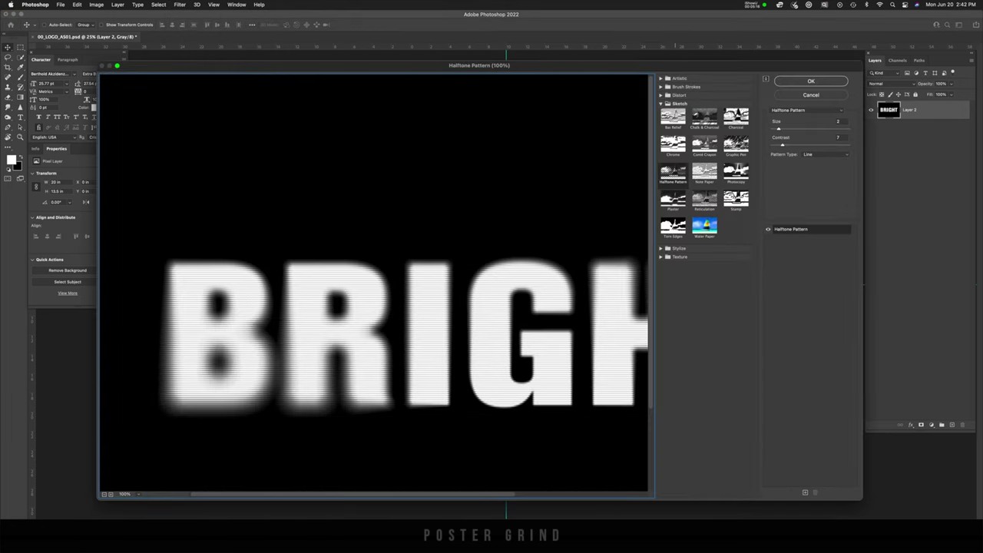
pyautogui.press('Tab')
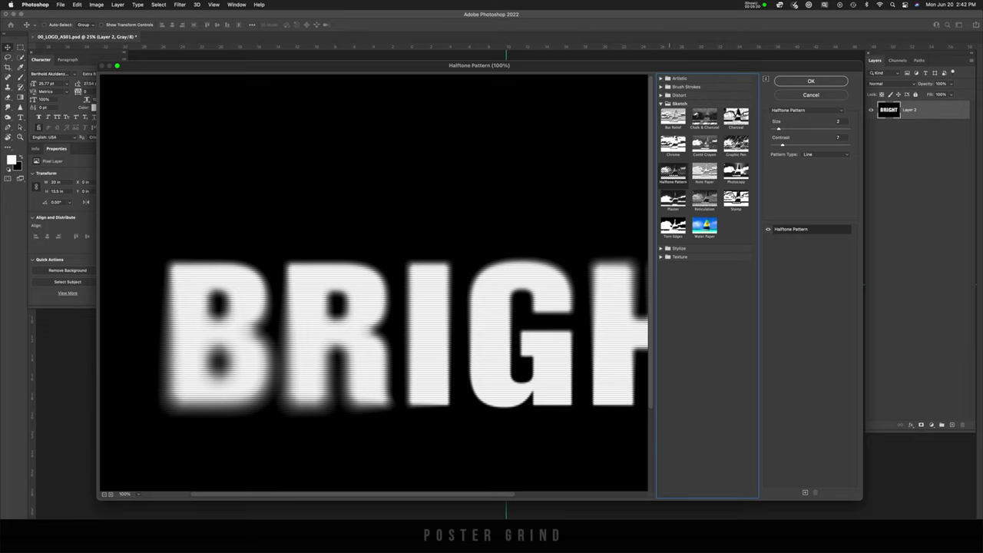
pyautogui.click(823, 154)
pyautogui.click(810, 139)
pyautogui.click(823, 154)
pyautogui.click(810, 162)
pyautogui.click(823, 154)
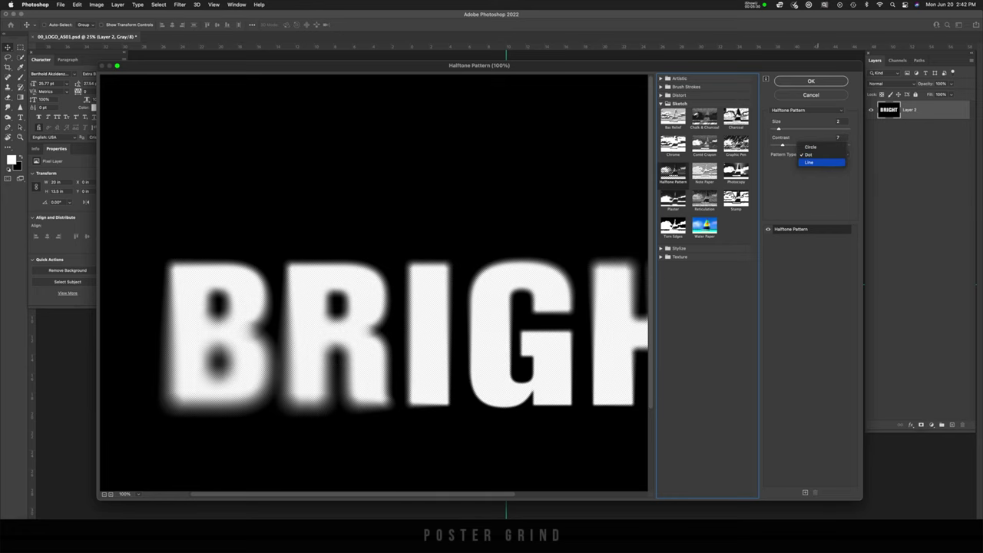
pyautogui.click(809, 162)
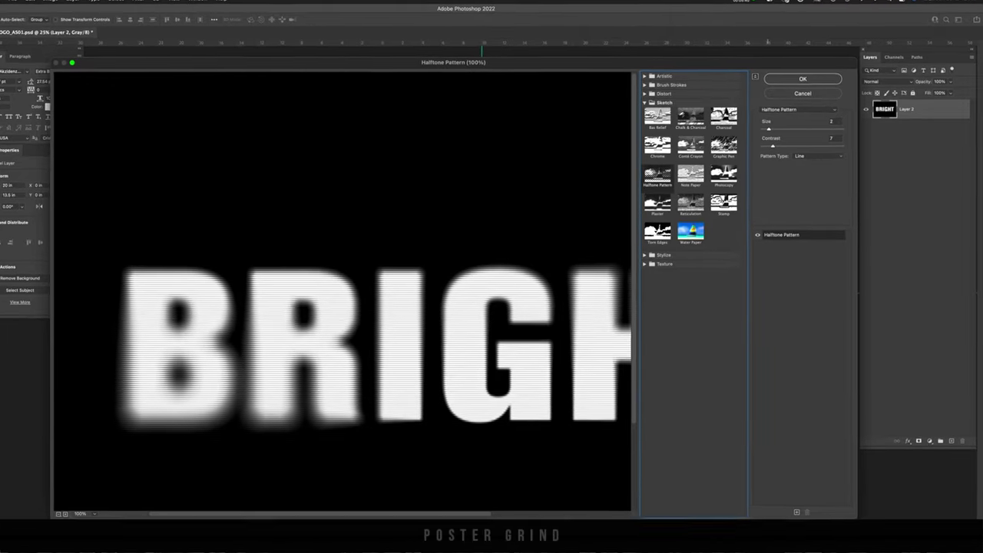
pyautogui.moveTo(755, 148); pyautogui.dragTo(727, 151)
pyautogui.press('Down')
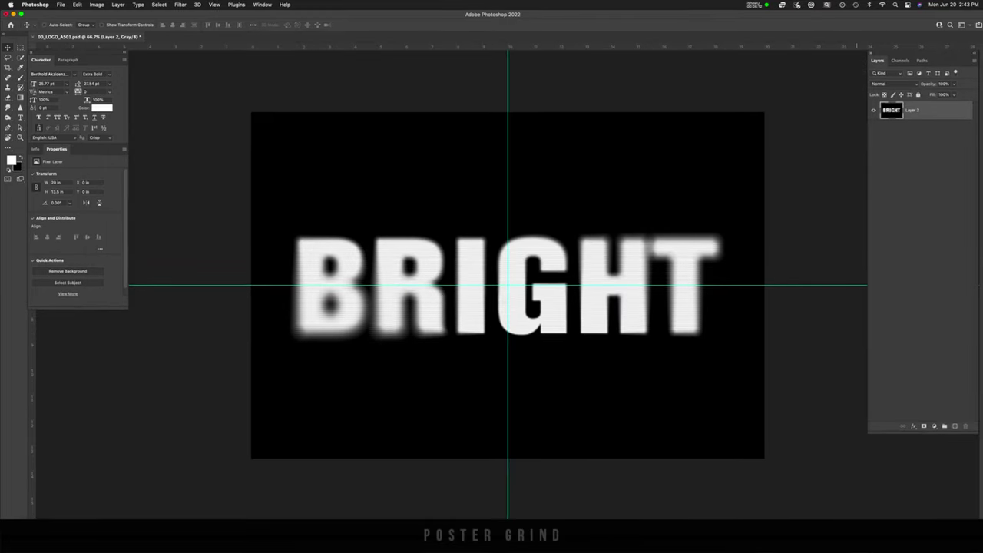
# Convert the document from Grayscale to RGB color mode.
pyautogui.click(101, 5)
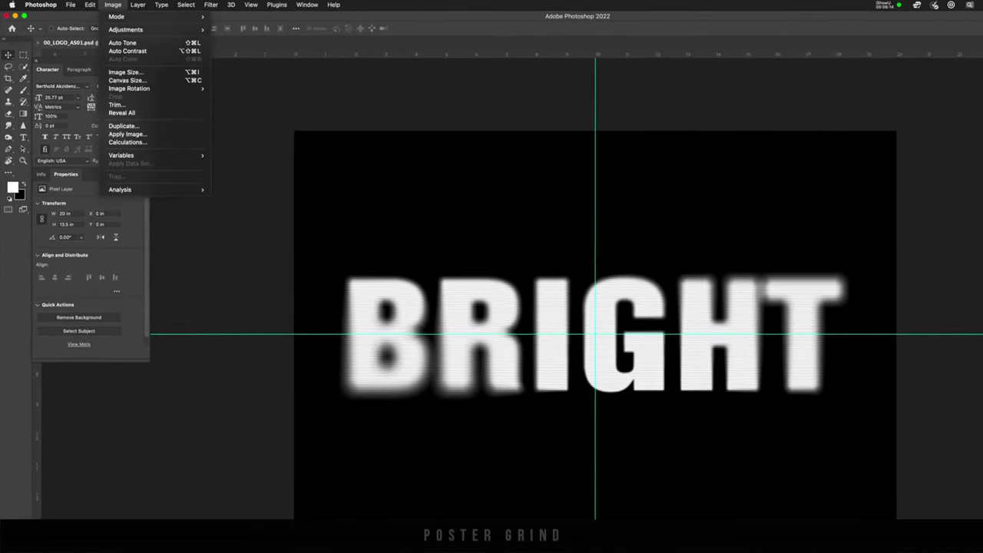
pyautogui.moveTo(105, 16)
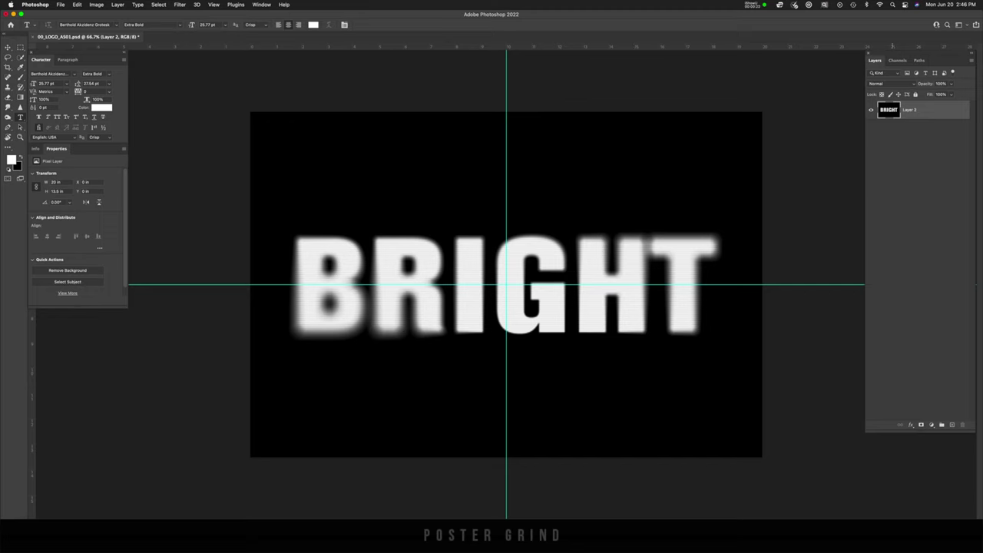
# Select the white lettering by Color Range with fuzziness 200 and add a white Solid Color fill layer masked to that selection.
pyautogui.click(159, 4)
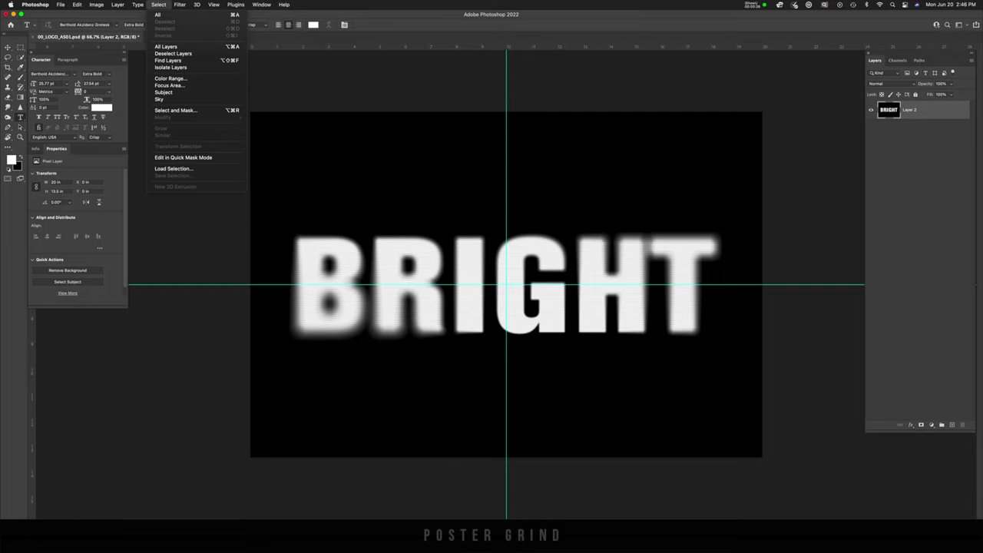
pyautogui.click(170, 78)
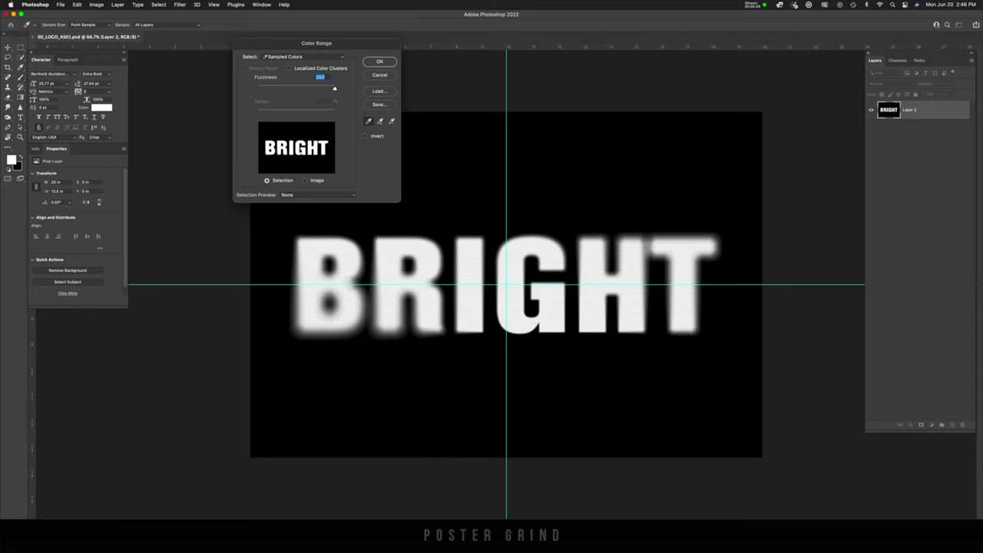
pyautogui.press('Return')
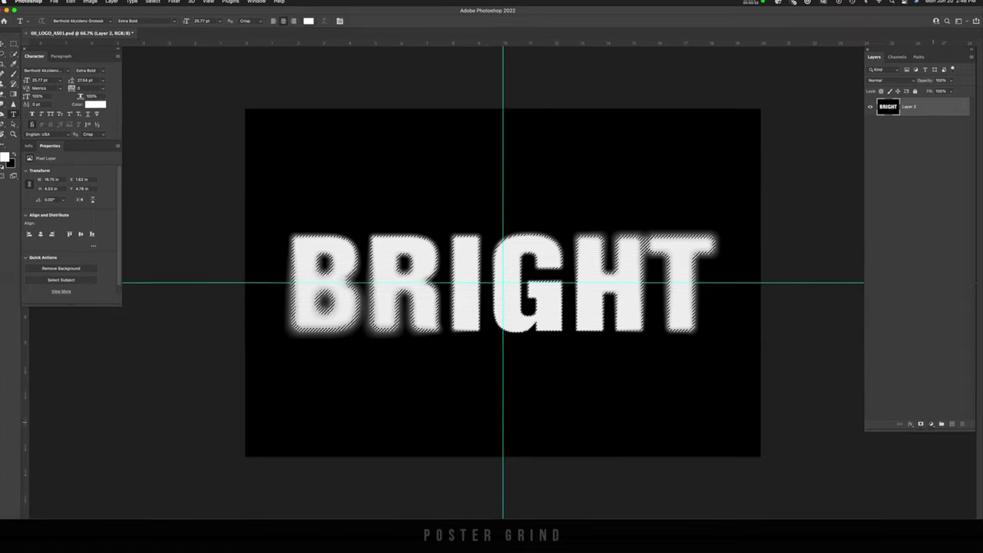
pyautogui.click(932, 425)
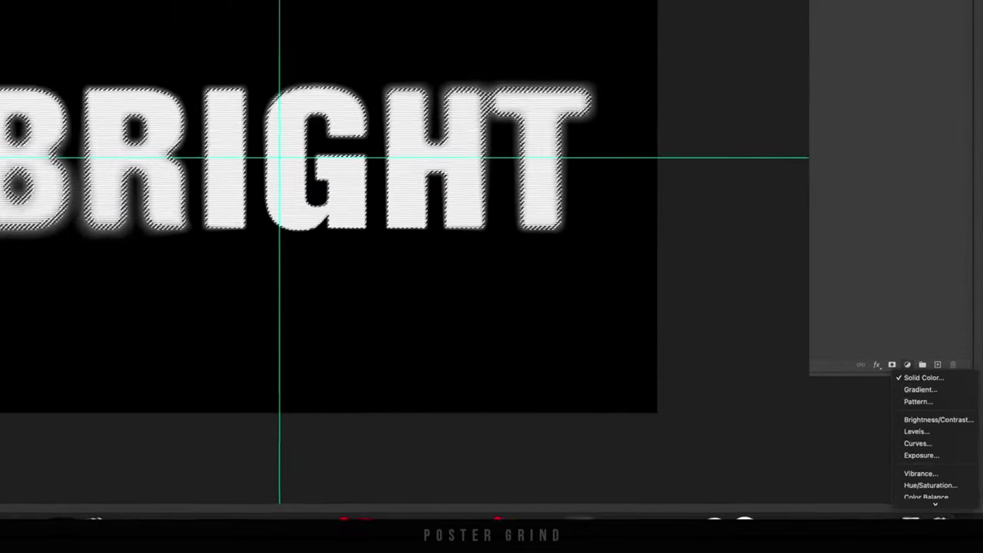
pyautogui.click(930, 399)
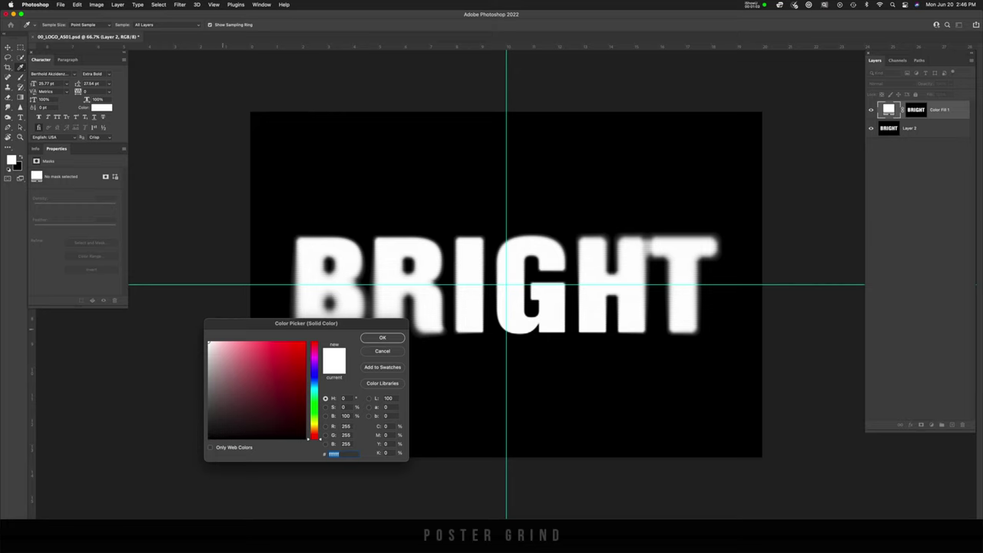
pyautogui.press('Return')
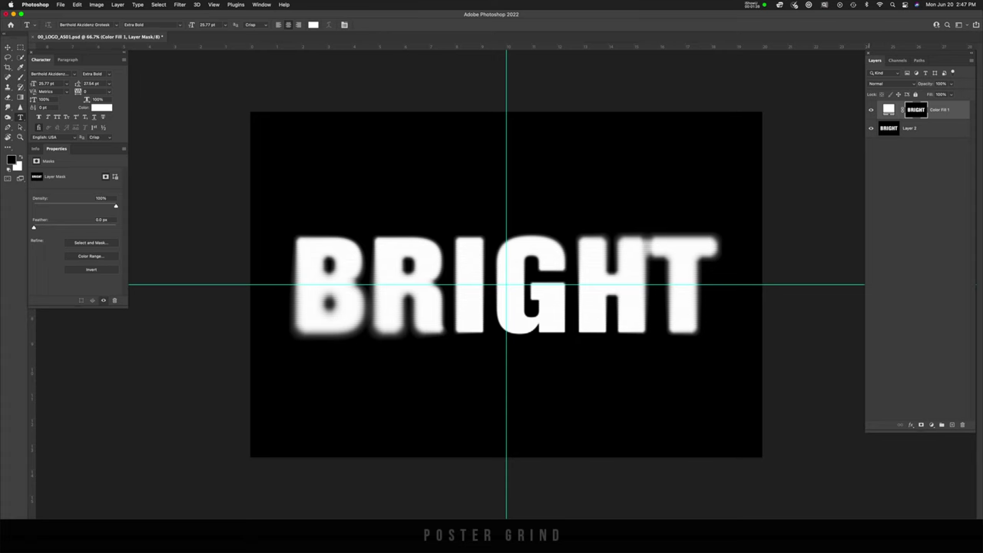
# Convert the masked Color Fill 1 lettering layer to a smart object.
pyautogui.click(936, 109)
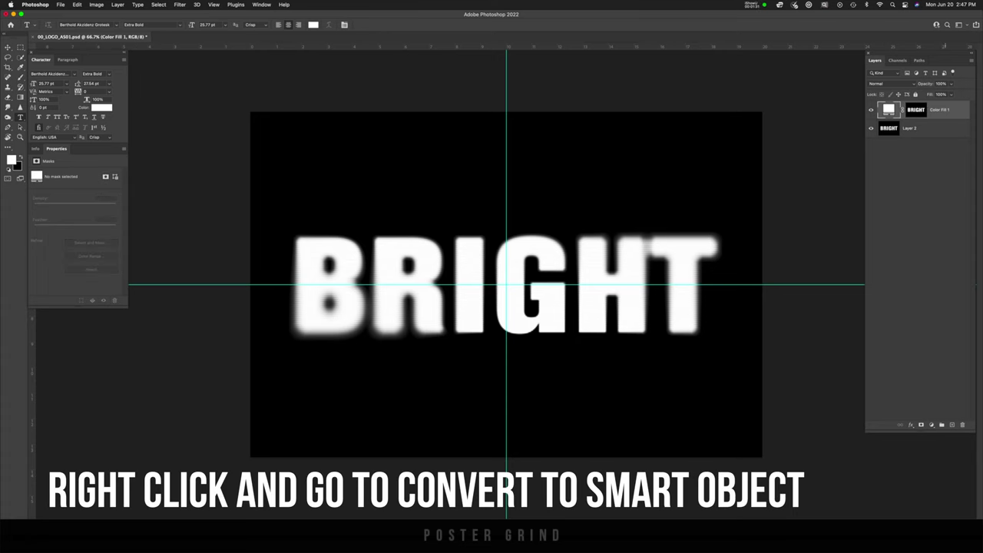
pyautogui.rightClick(921, 110)
pyautogui.click(898, 162)
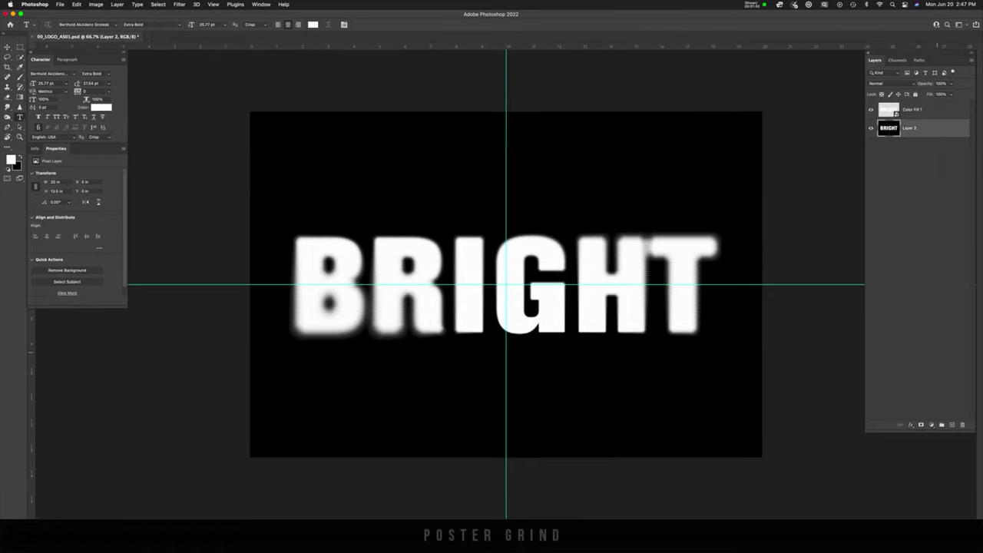
# Add a black (000000) Solid Color fill layer between Layer 2 and the lettering smart object, and shift the lettering slightly.
pyautogui.click(931, 425)
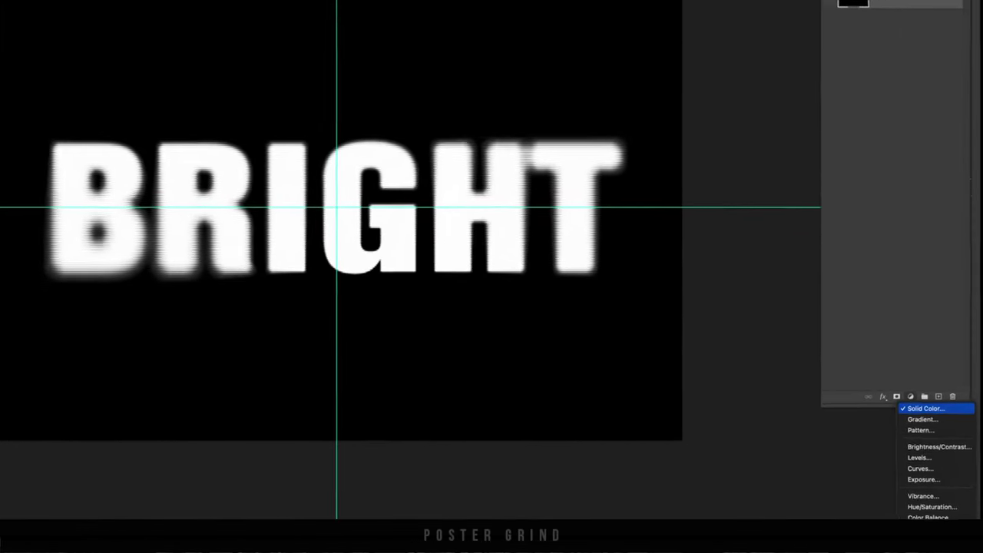
pyautogui.click(895, 363)
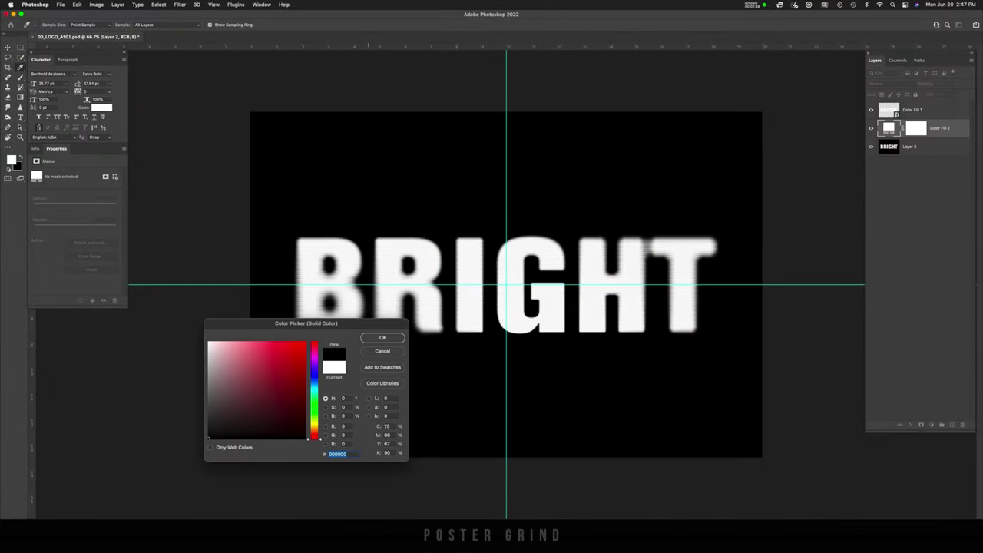
pyautogui.press('Return')
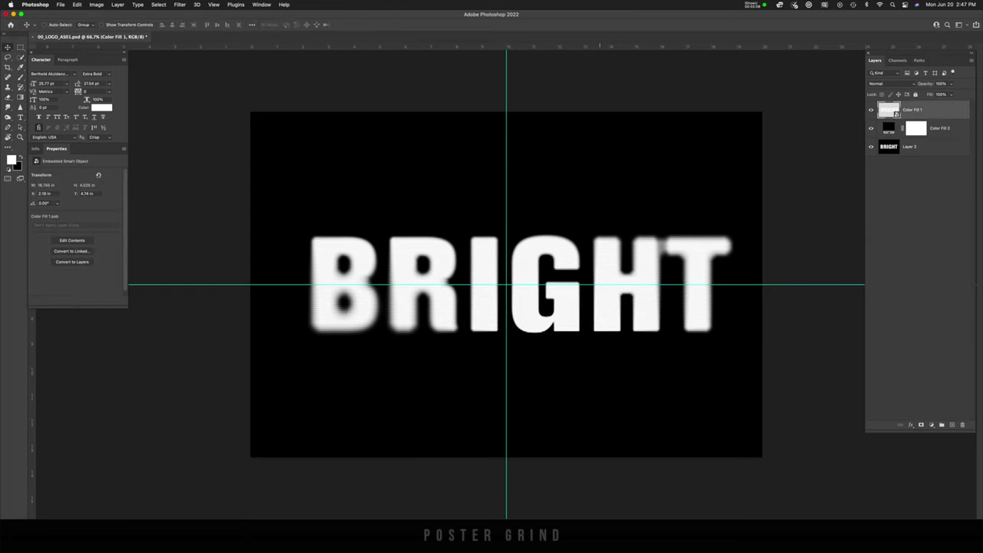
pyautogui.moveTo(603, 269)
pyautogui.mouseDown()
pyautogui.moveTo(592, 255)
pyautogui.moveTo(604, 269)
pyautogui.moveTo(611, 256)
pyautogui.mouseUp()
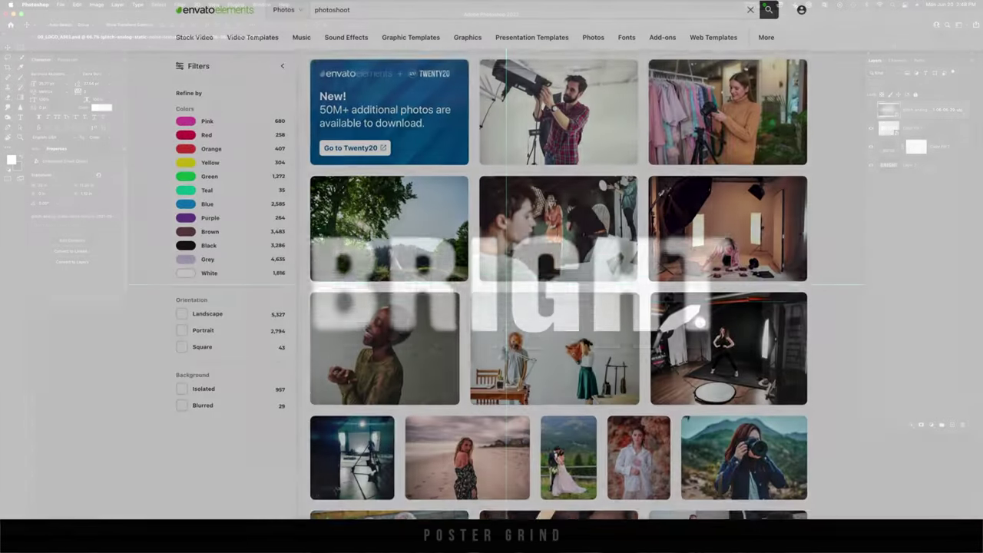
# Switch to Envato Elements and browse the stock photos for the photoshoot search.
pyautogui.scroll(-5, 557, 284)
pyautogui.scroll(-6, 556, 284)
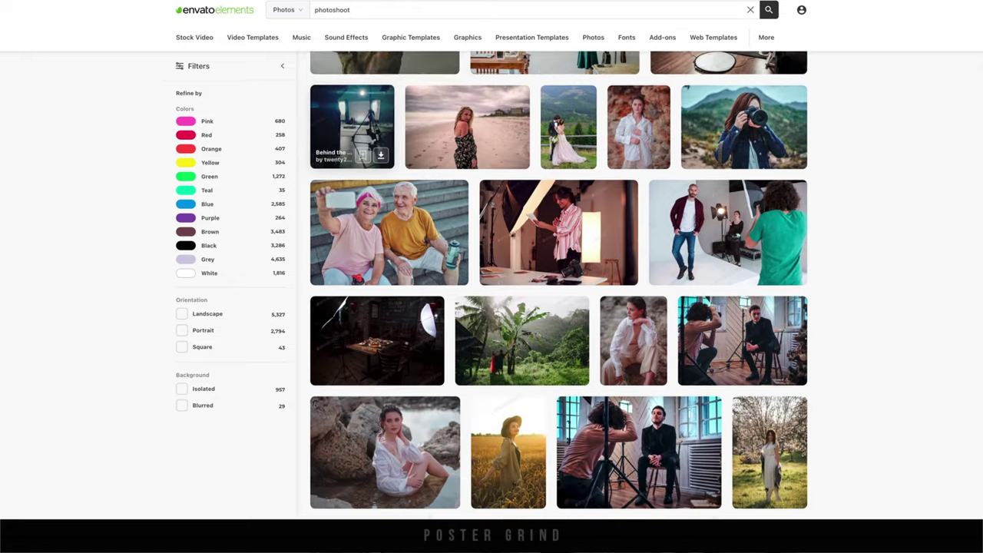
pyautogui.scroll(-6, 556, 284)
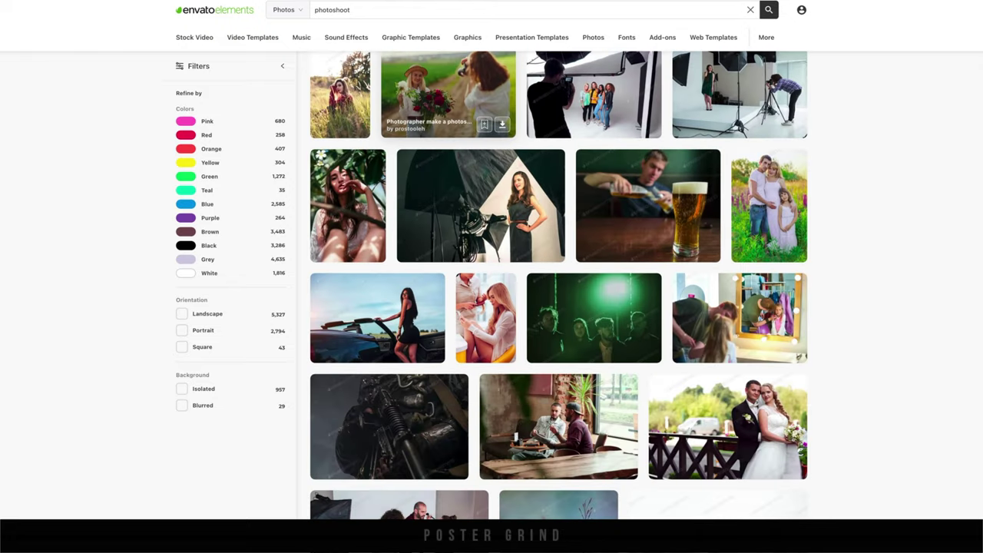
pyautogui.scroll(-5, 557, 284)
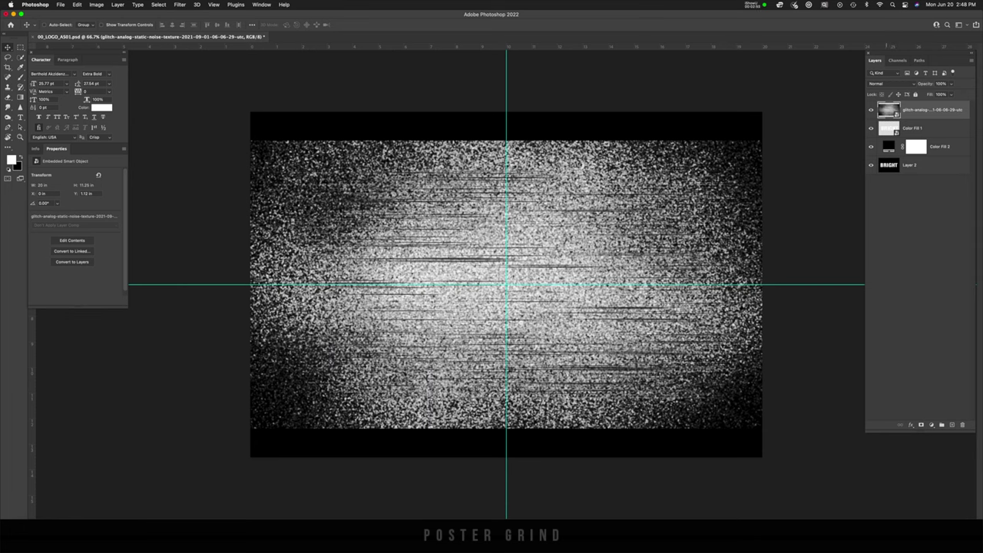
# Set the blend mode of the glitch analog static noise texture layer to Color Burn.
pyautogui.click(879, 84)
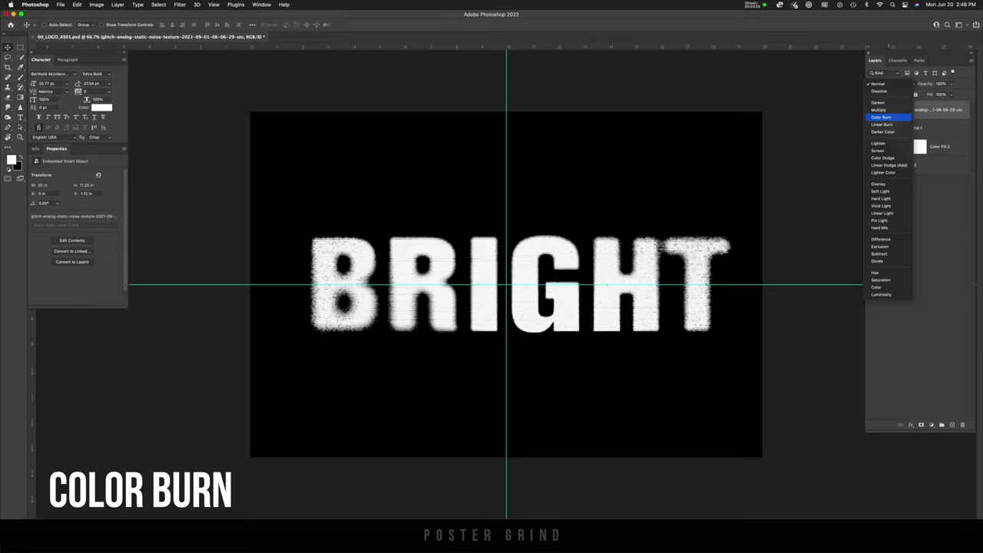
pyautogui.click(881, 117)
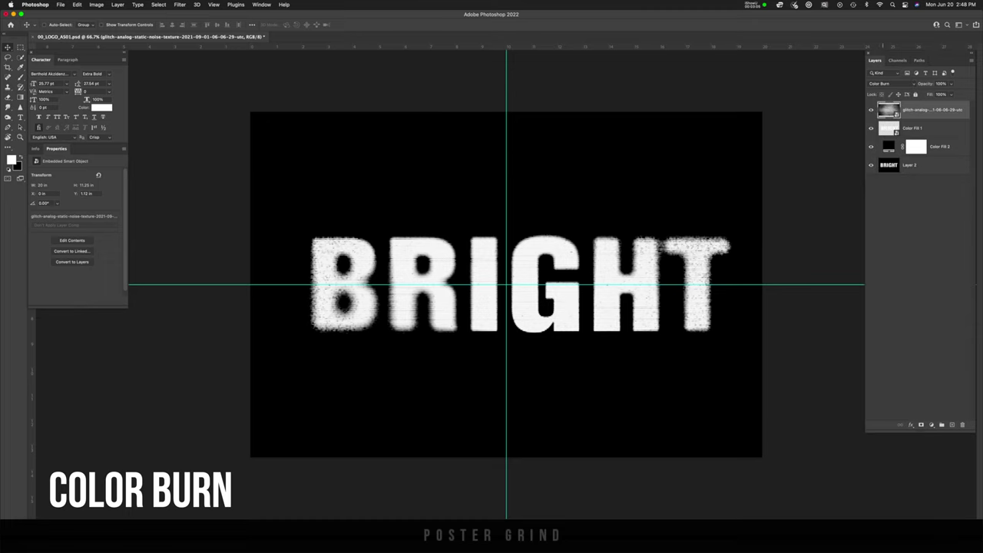